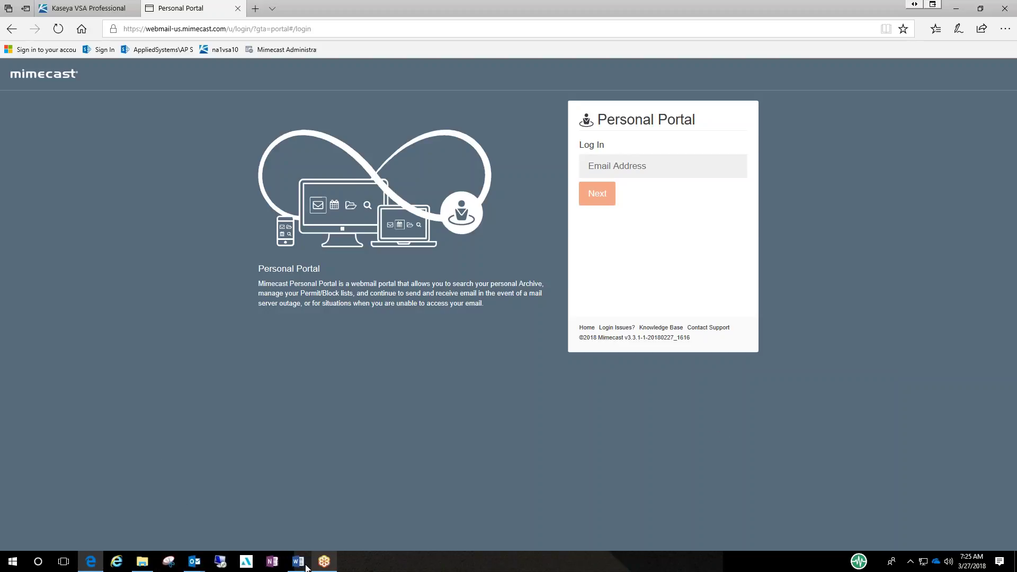
# - Bring the Mimecast_CompleteUserGuide document forward in Word and read its Personal Portal pages 3 and 4
pyautogui.moveTo(301, 566)
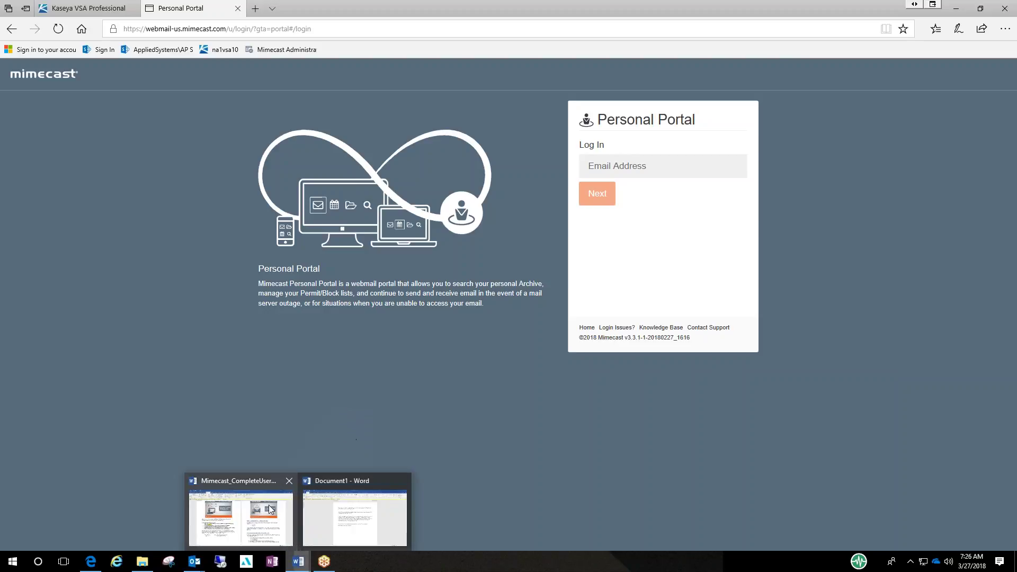
pyautogui.click(241, 511)
pyautogui.scroll(4, 508, 323)
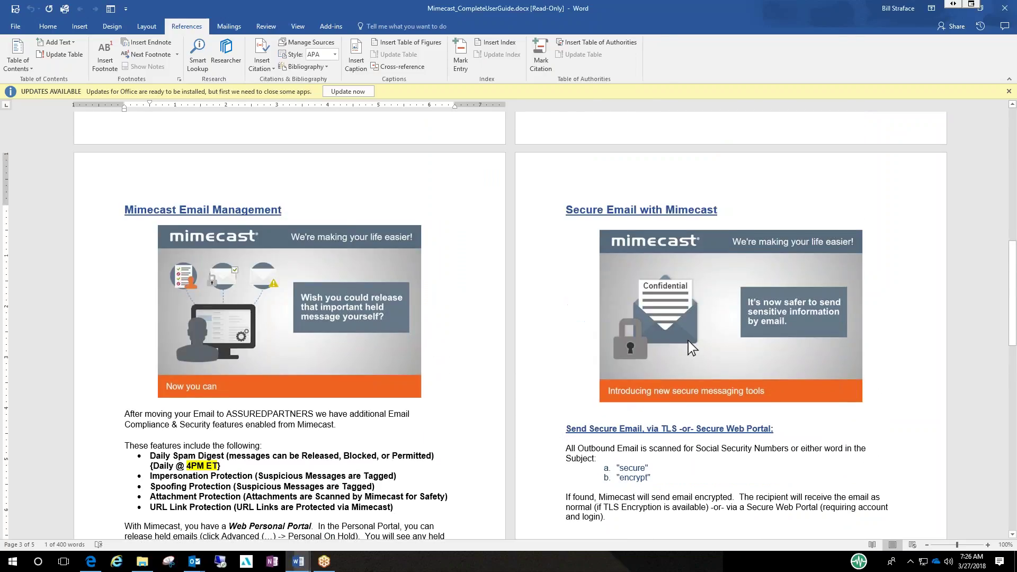
pyautogui.scroll(-1, 508, 323)
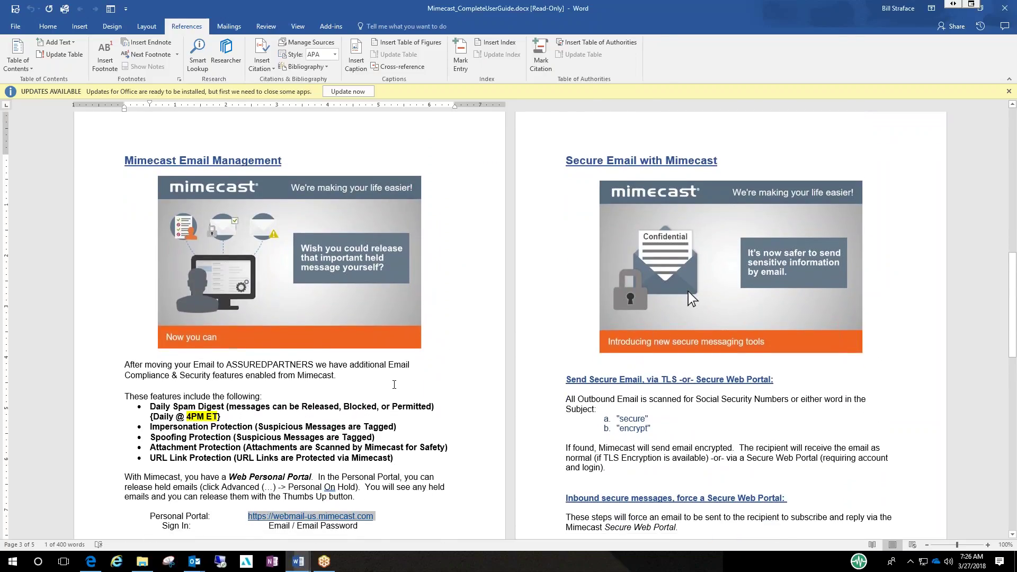
pyautogui.scroll(-3, 395, 387)
pyautogui.scroll(-1, 394, 384)
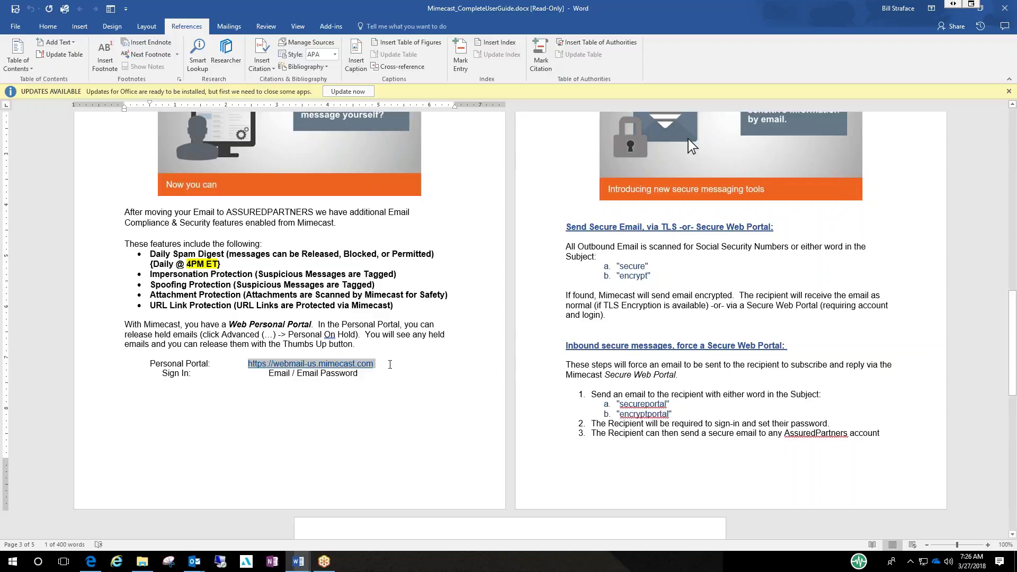
pyautogui.scroll(-15, 688, 139)
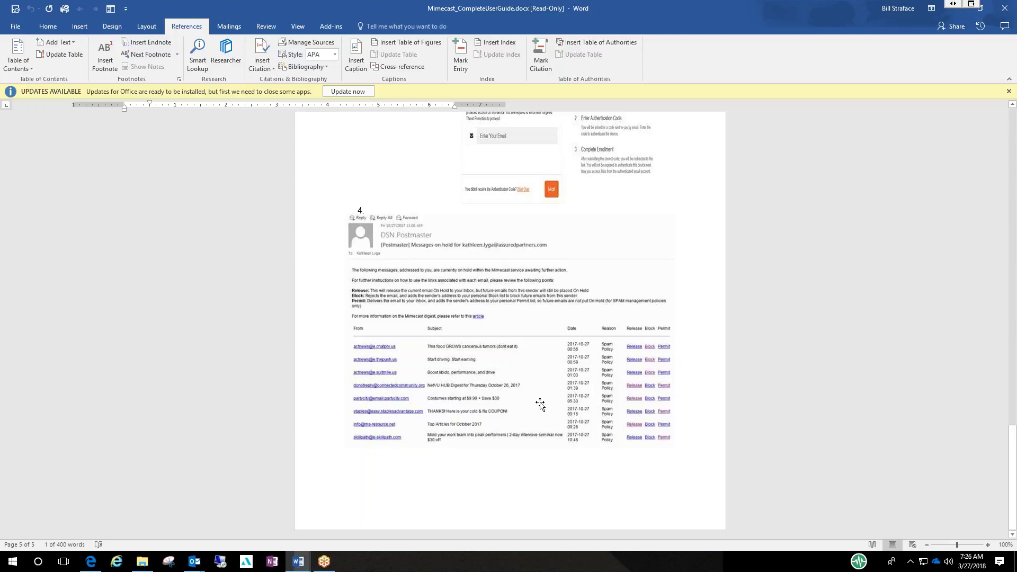
pyautogui.scroll(4, 523, 458)
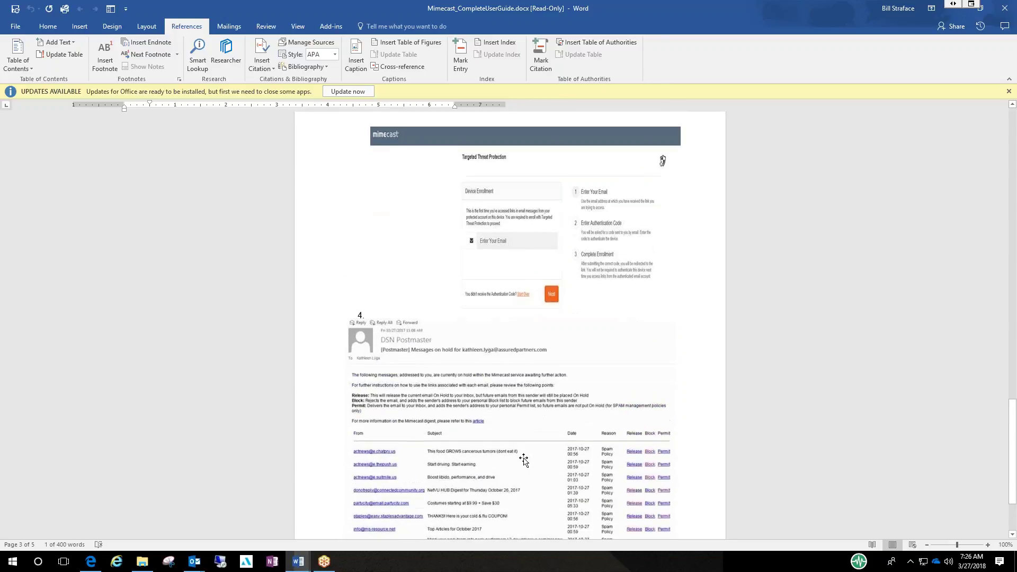
pyautogui.scroll(7, 524, 458)
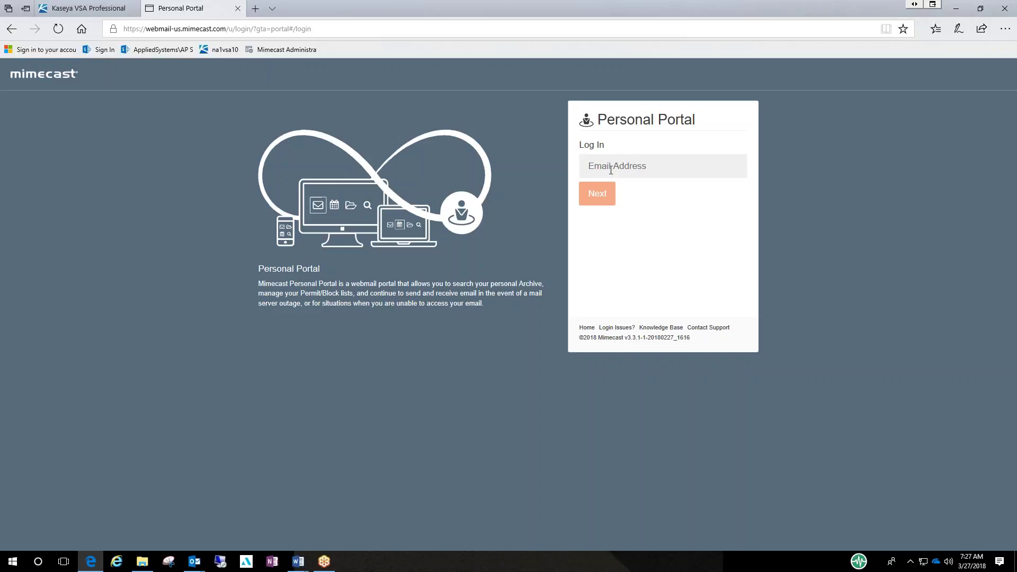
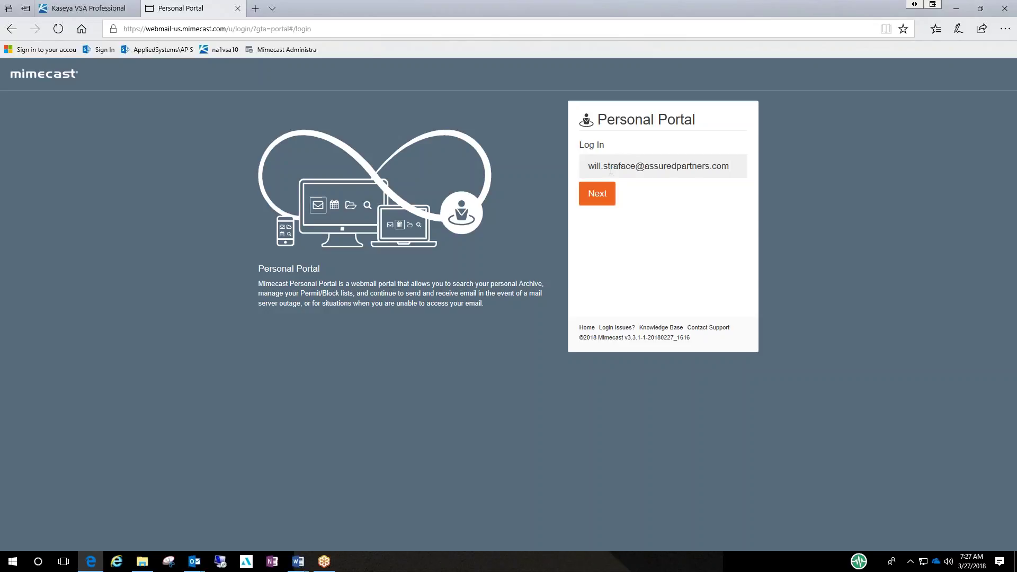
# - Log in by entering the user's email address, choosing Domain authentication, and submitting the account password
pyautogui.press('Return')
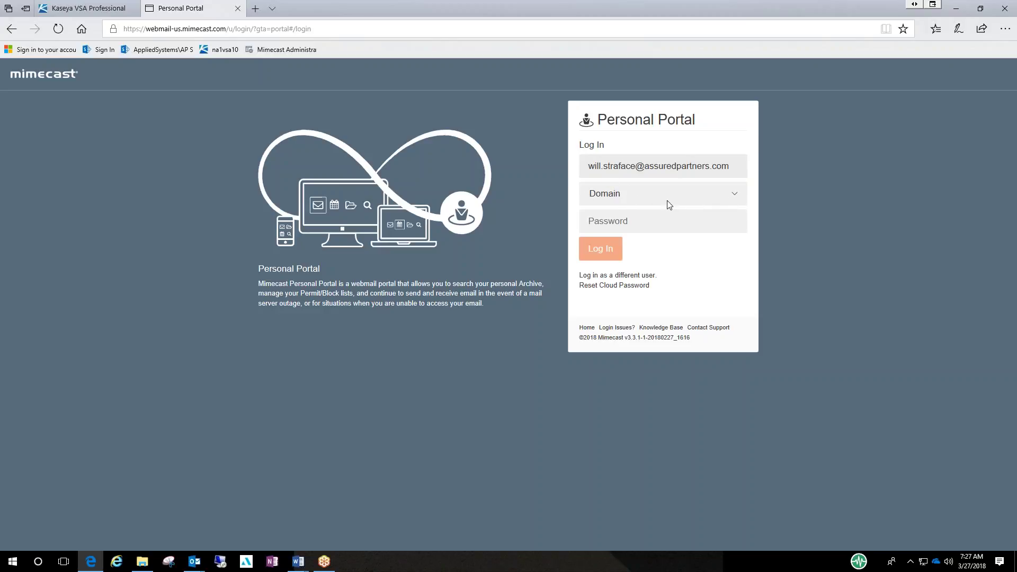
pyautogui.click(735, 193)
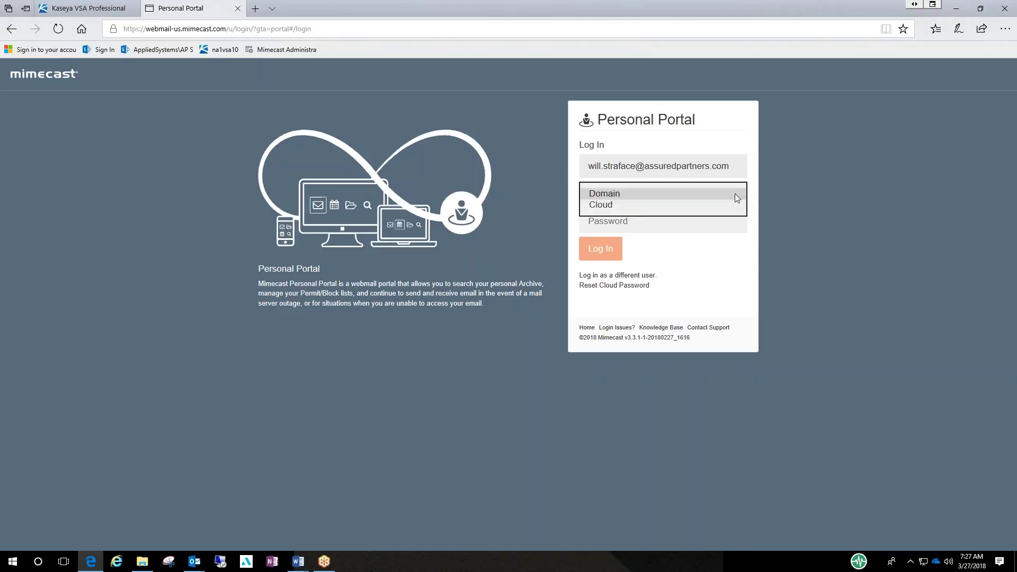
pyautogui.click(736, 195)
pyautogui.click(627, 220)
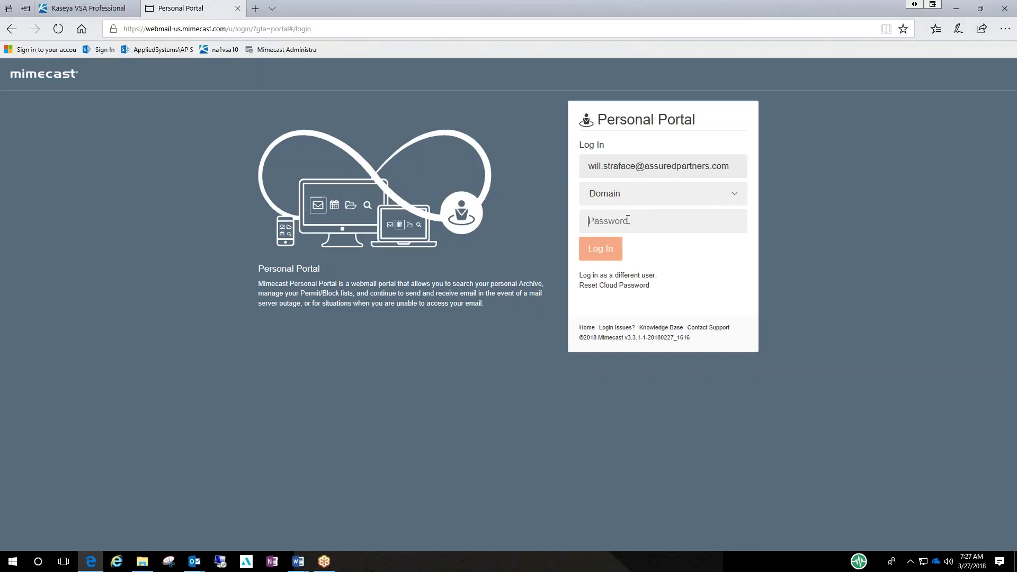
pyautogui.write('•')
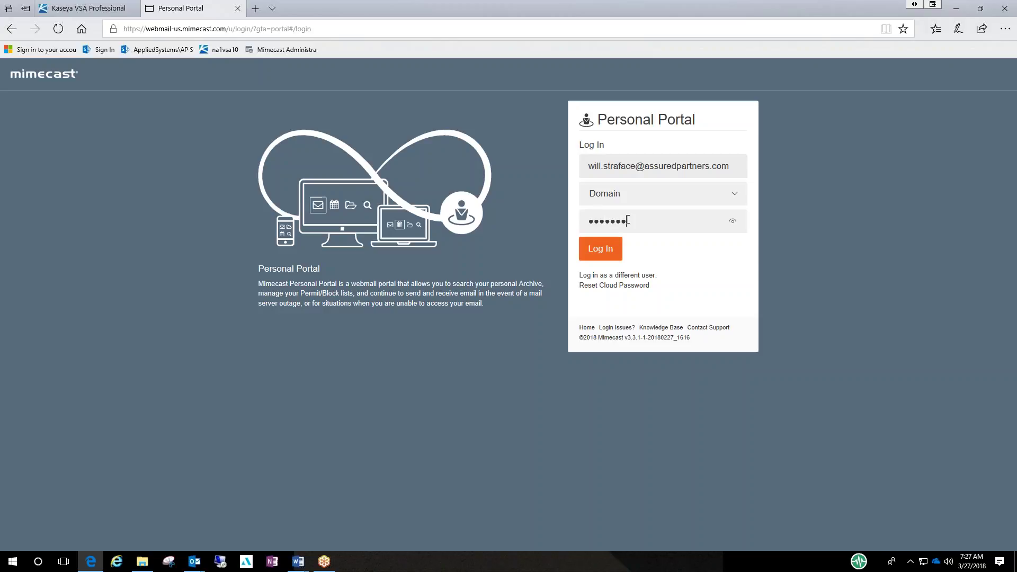
pyautogui.press('Return')
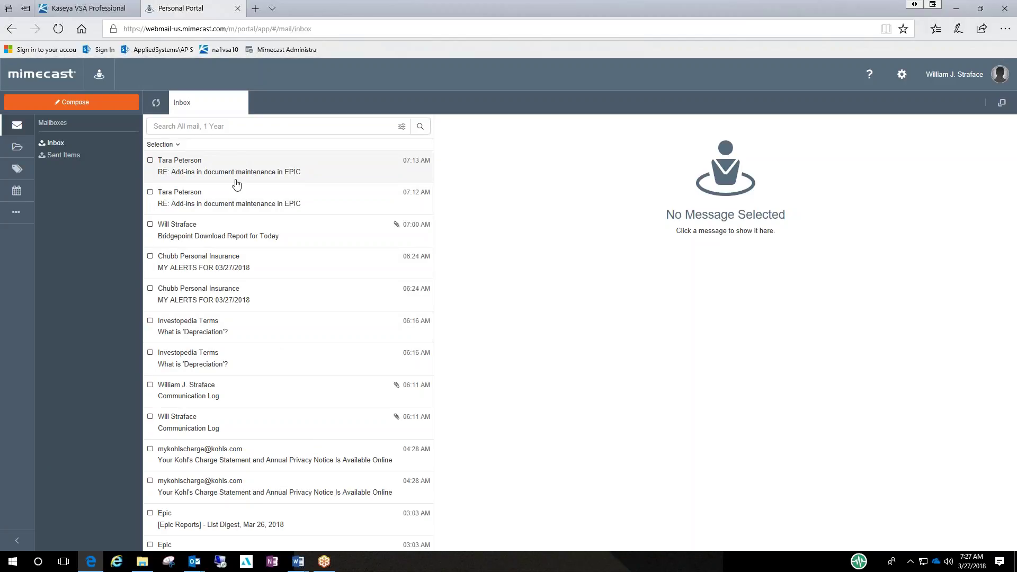
# - Scroll the inbox message list, then go to the Advanced (...) section in the left sidebar
pyautogui.scroll(-1, 233, 182)
pyautogui.scroll(1, 211, 180)
pyautogui.scroll(-1, 180, 179)
pyautogui.scroll(1, 149, 177)
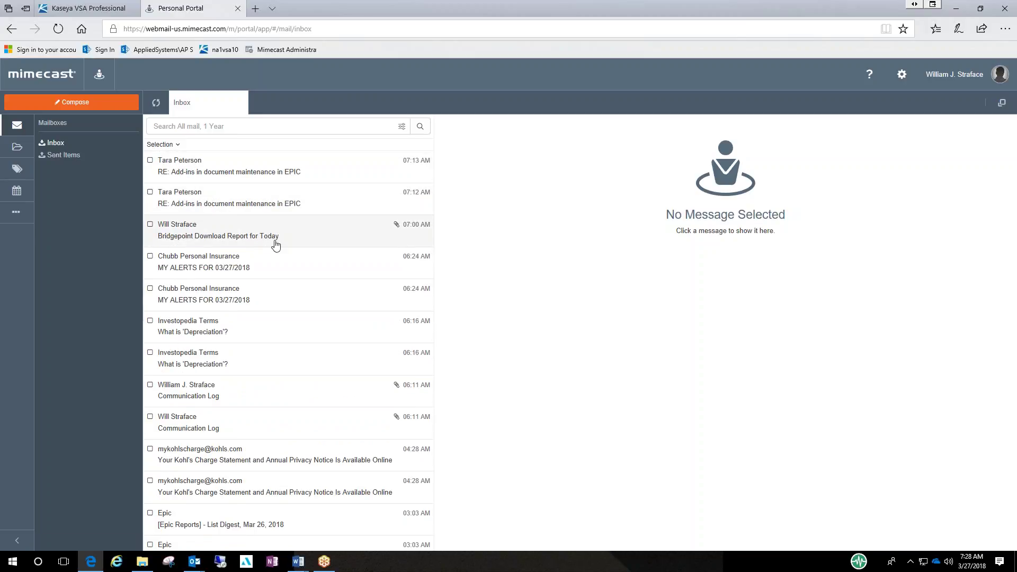
pyautogui.scroll(-2, 275, 243)
pyautogui.scroll(-2, 276, 248)
pyautogui.scroll(-1, 278, 249)
pyautogui.scroll(4, 277, 249)
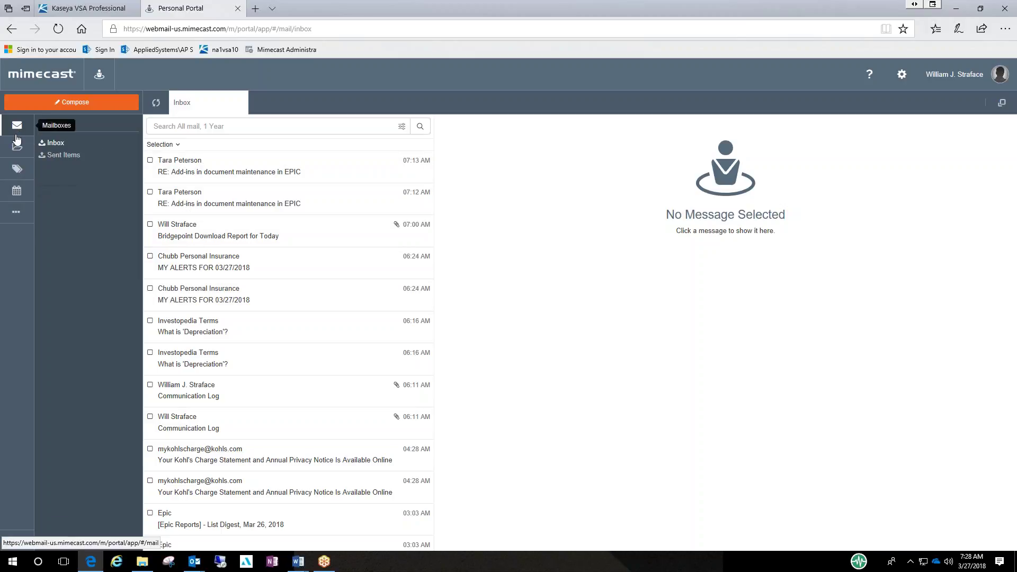
pyautogui.click(16, 217)
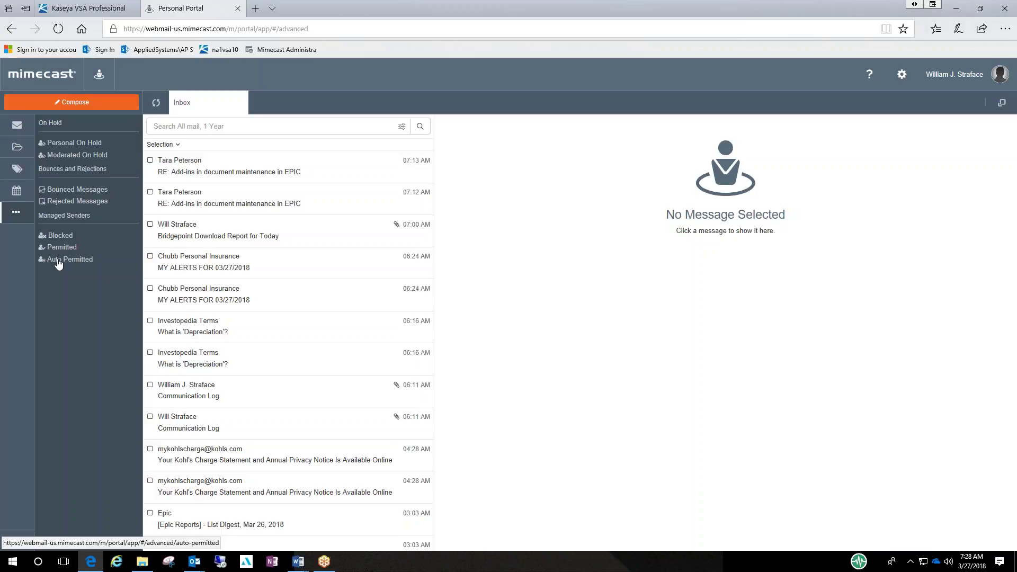
# - View the Personal On Hold queue and look over the held messages from PCWorld, eBay and Walmart
pyautogui.click(72, 147)
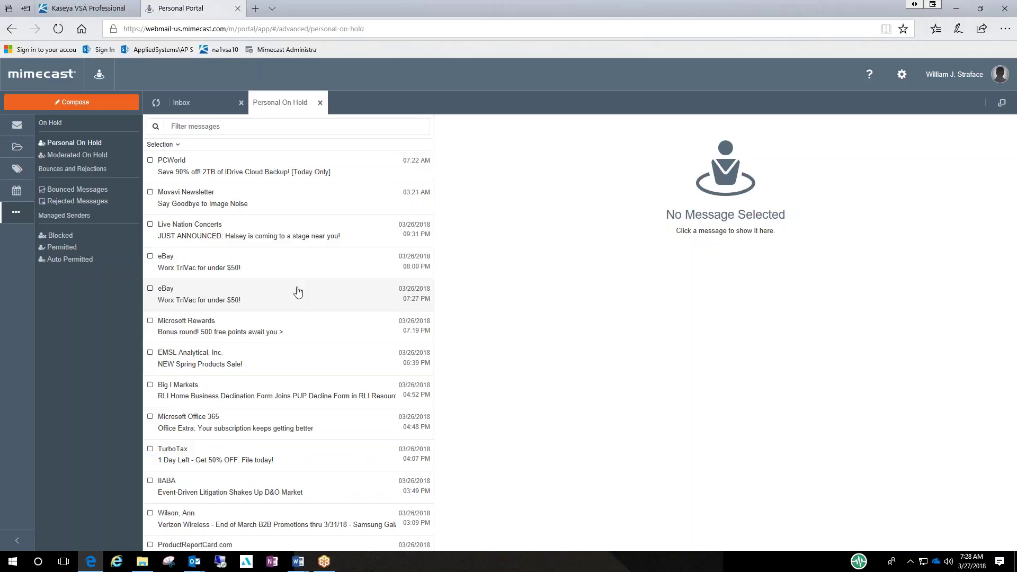
pyautogui.scroll(-7, 298, 292)
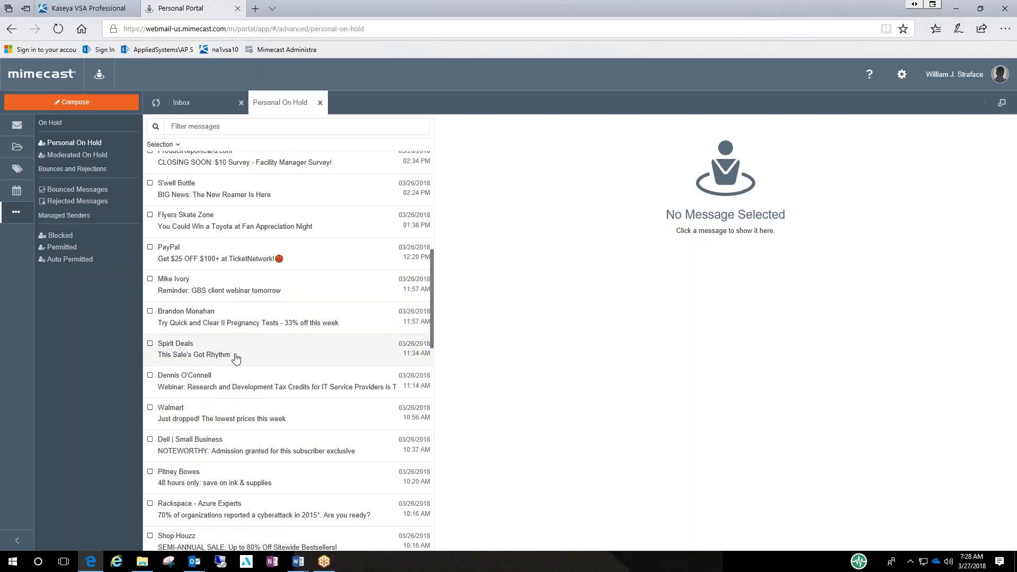
pyautogui.scroll(4, 209, 217)
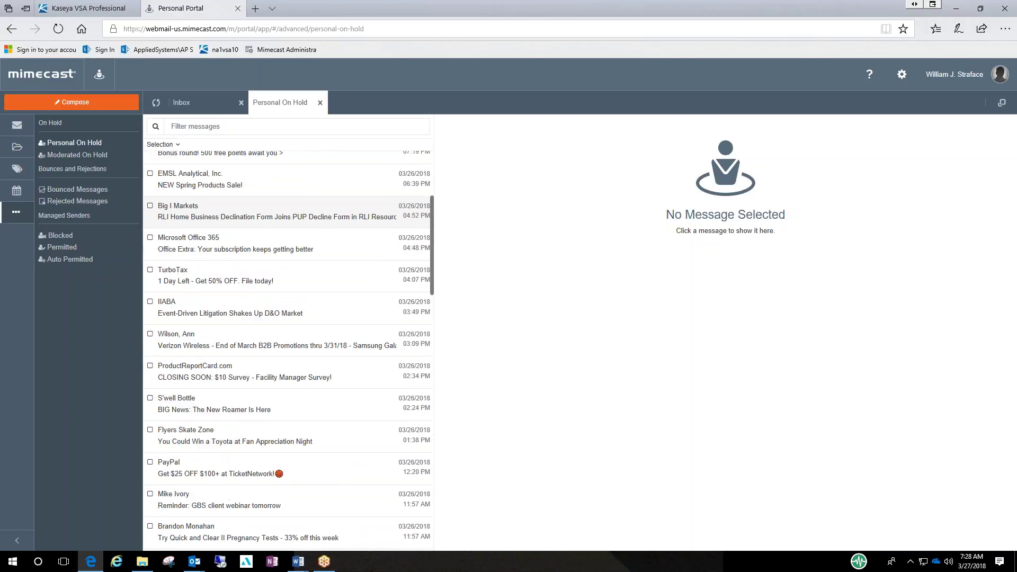
pyautogui.scroll(3, 161, 201)
pyautogui.scroll(-2, 170, 201)
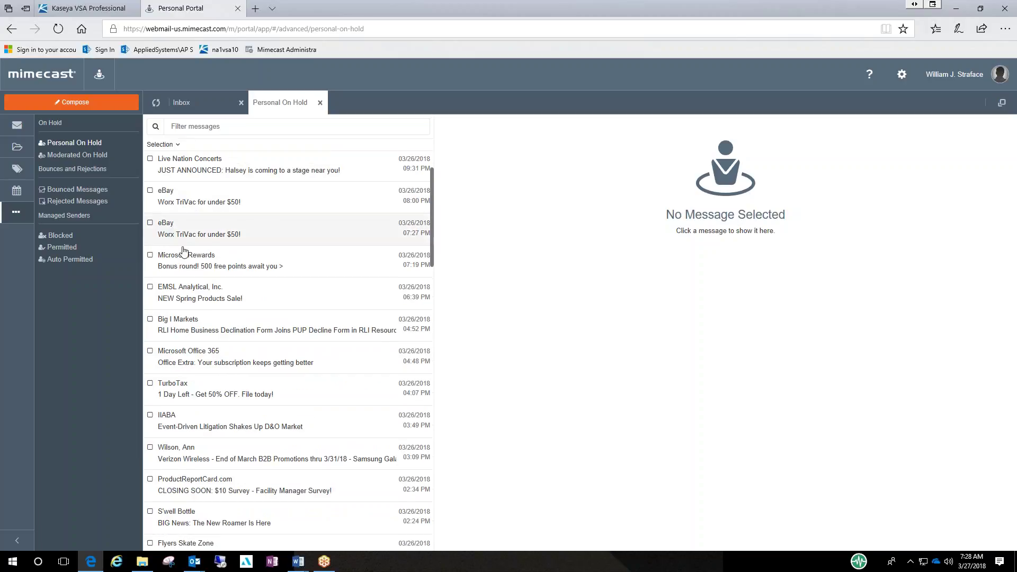
pyautogui.scroll(-5, 180, 275)
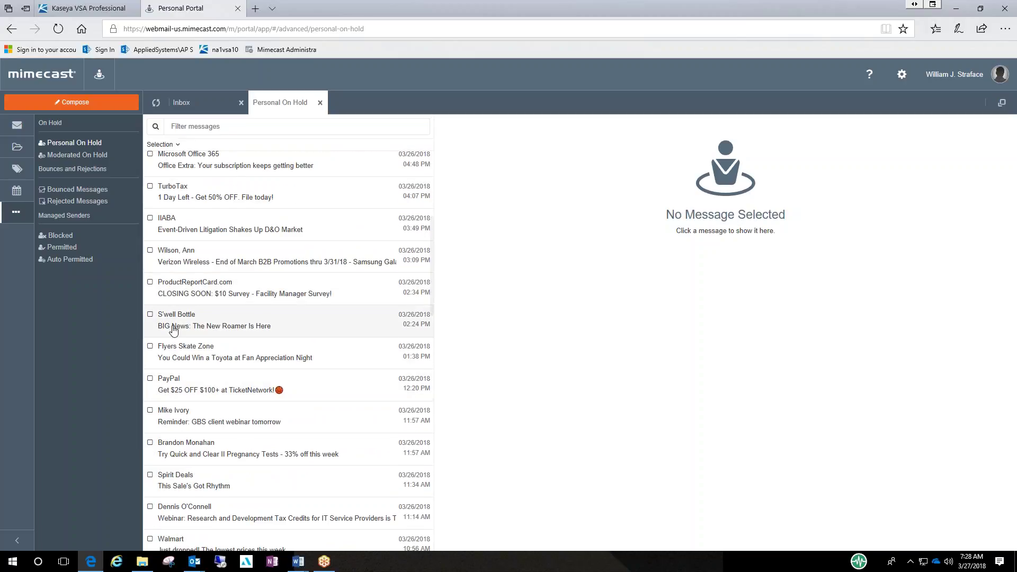
pyautogui.scroll(7, 174, 318)
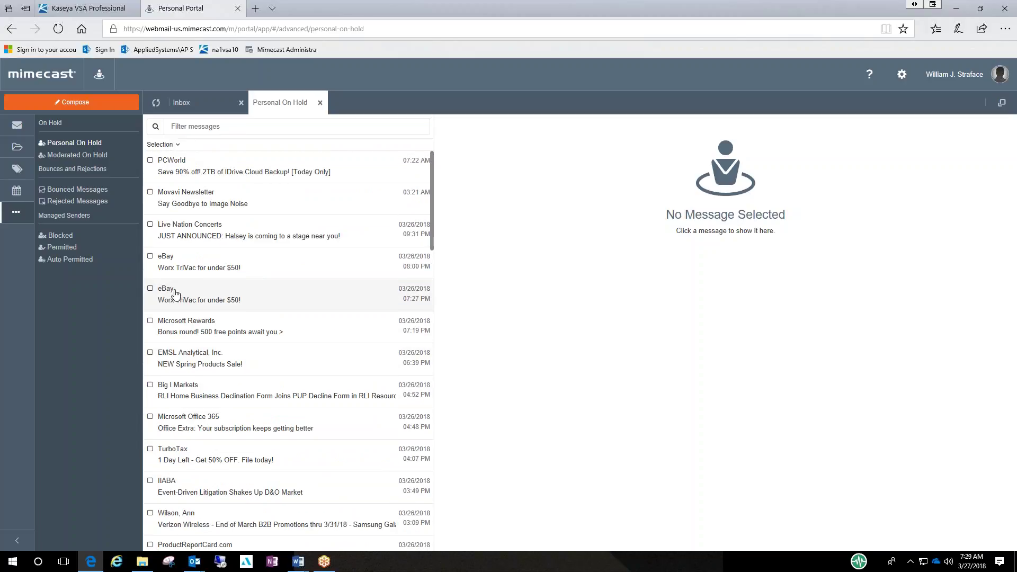
pyautogui.scroll(-5, 175, 292)
pyautogui.scroll(5, 168, 268)
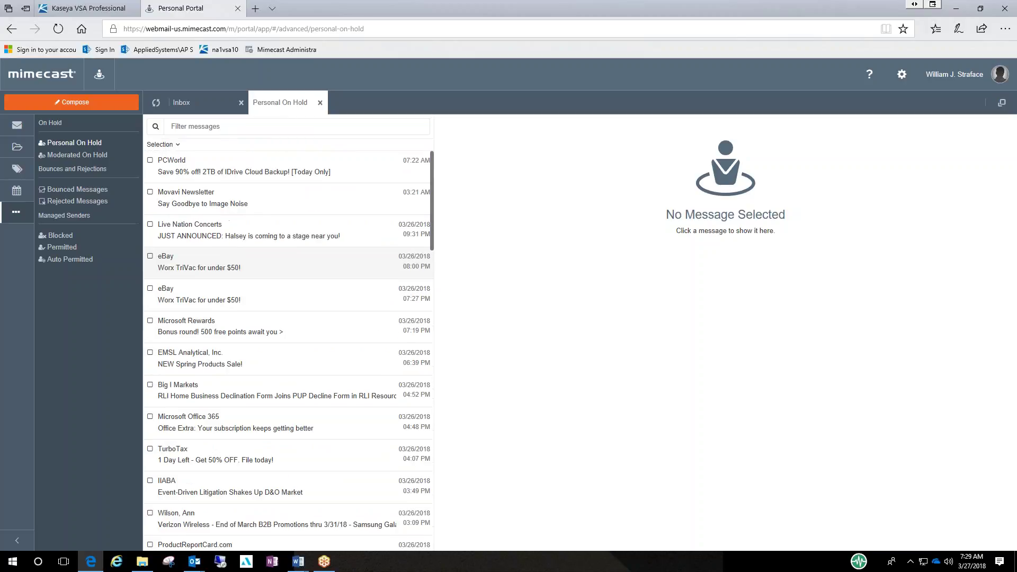
# - Select the PCWorld email and release it from hold
pyautogui.click(151, 161)
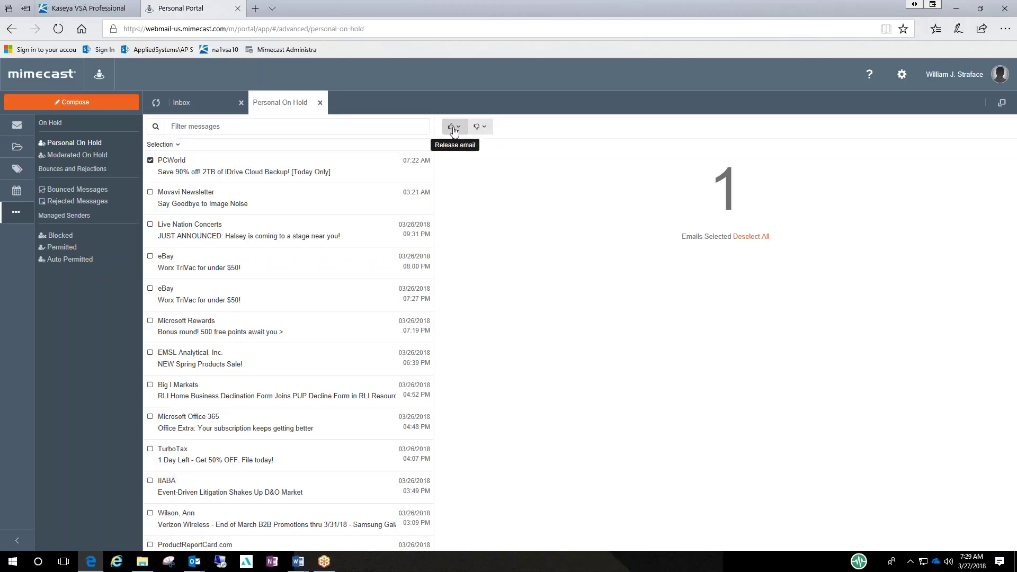
pyautogui.click(454, 128)
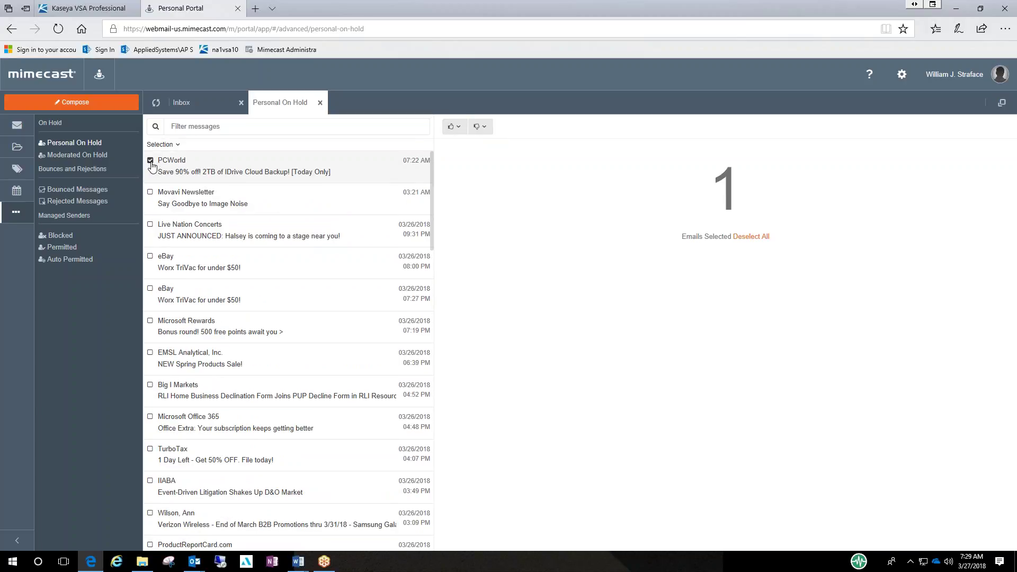
pyautogui.scroll(-5, 262, 169)
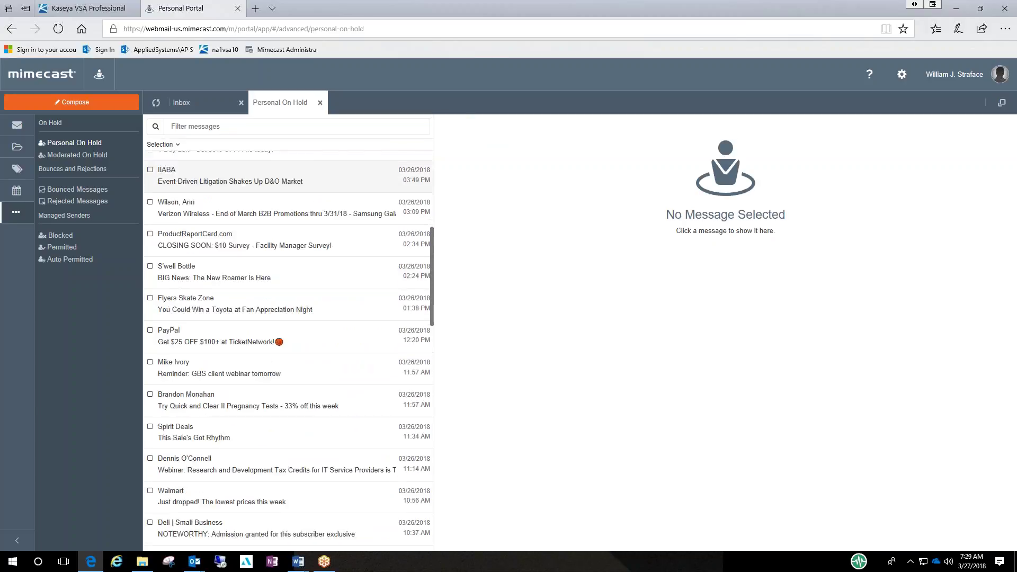
# - Check Moderated On Hold, scroll through Bounced Messages, then view the Rejected Messages list
pyautogui.click(79, 156)
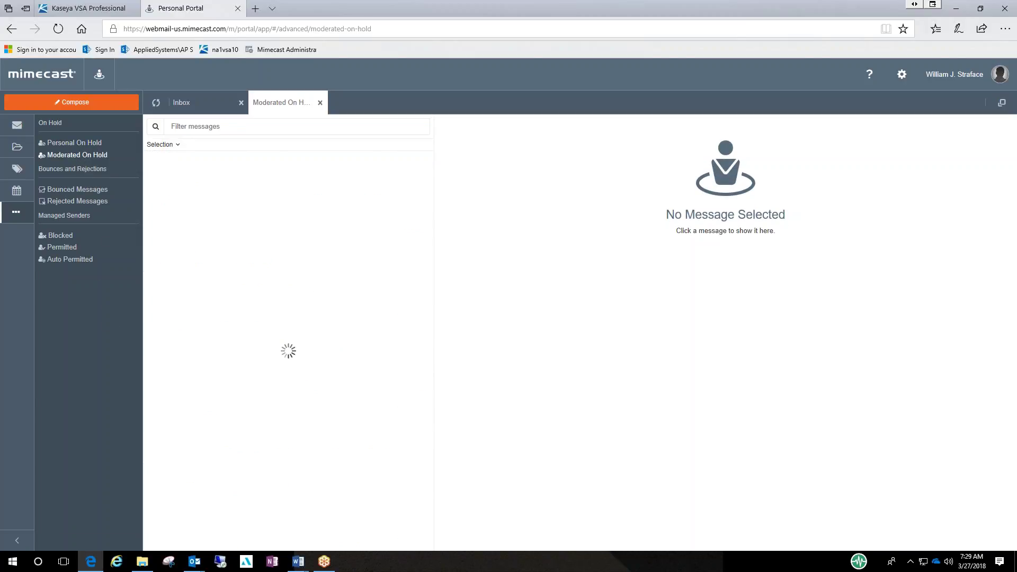
pyautogui.click(87, 193)
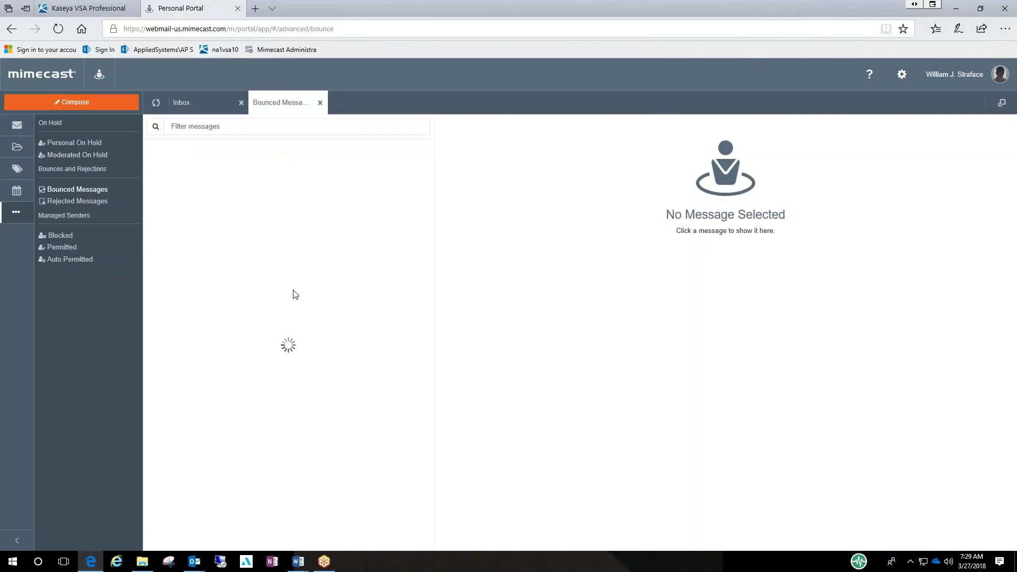
pyautogui.scroll(-3, 298, 287)
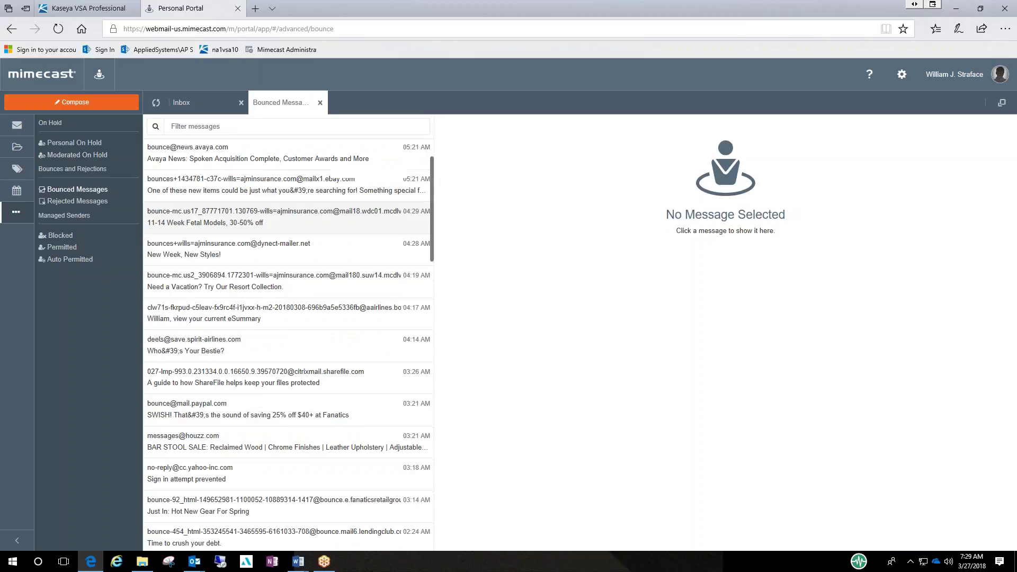
pyautogui.scroll(-2, 263, 354)
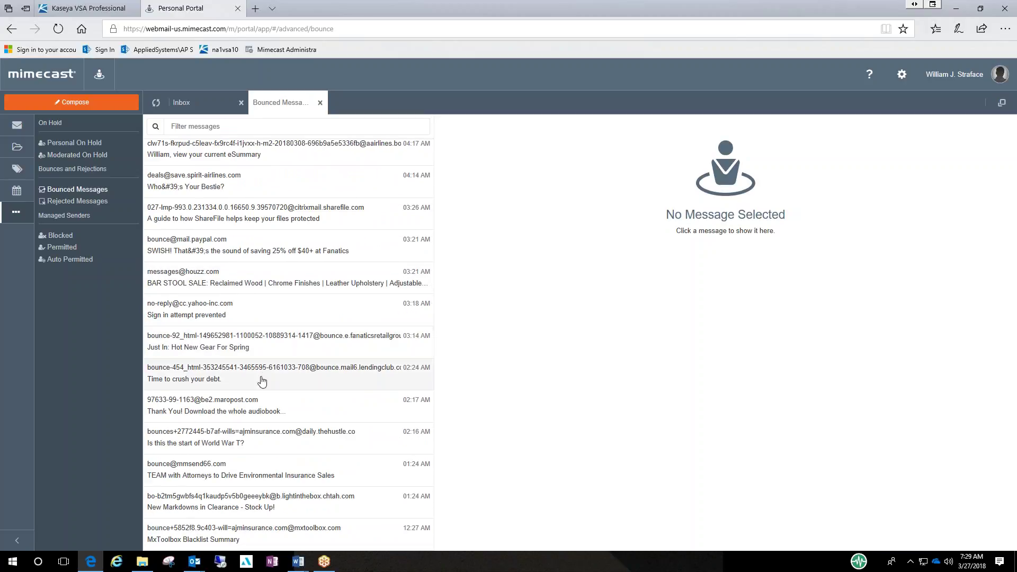
pyautogui.scroll(-2, 299, 347)
pyautogui.scroll(-5, 288, 276)
pyautogui.scroll(-7, 288, 276)
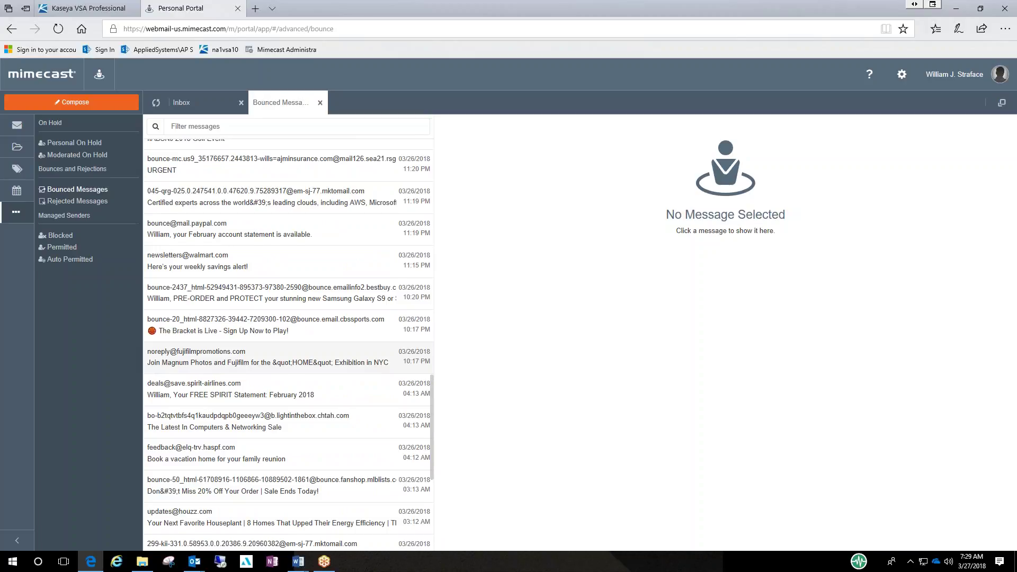
pyautogui.scroll(6, 288, 356)
pyautogui.click(103, 214)
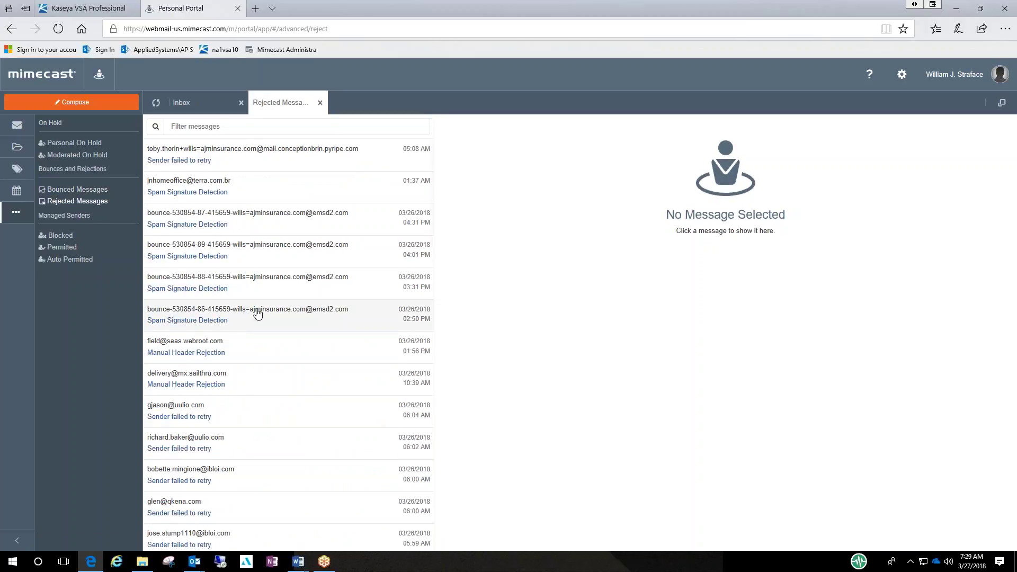
pyautogui.scroll(-3, 272, 320)
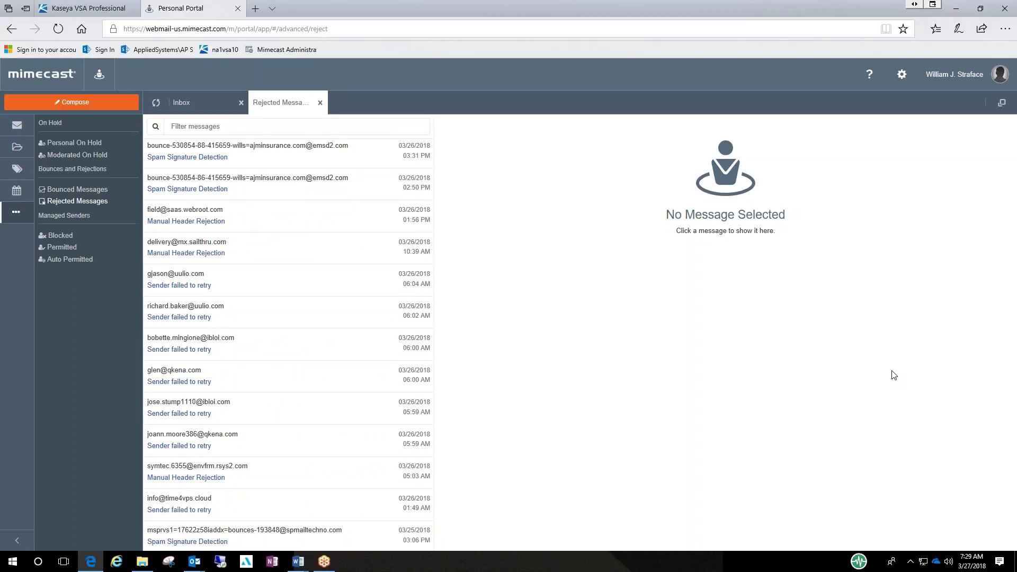
# - Scroll through the Blocked senders list, then switch to the Auto Permitted senders list
pyautogui.click(59, 236)
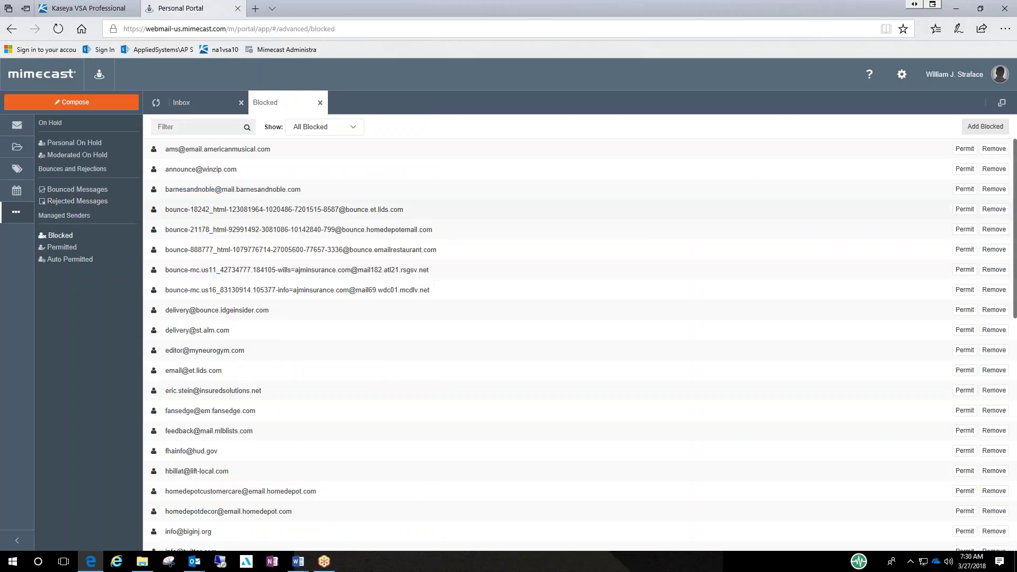
pyautogui.scroll(-2, 221, 239)
pyautogui.scroll(2, 220, 238)
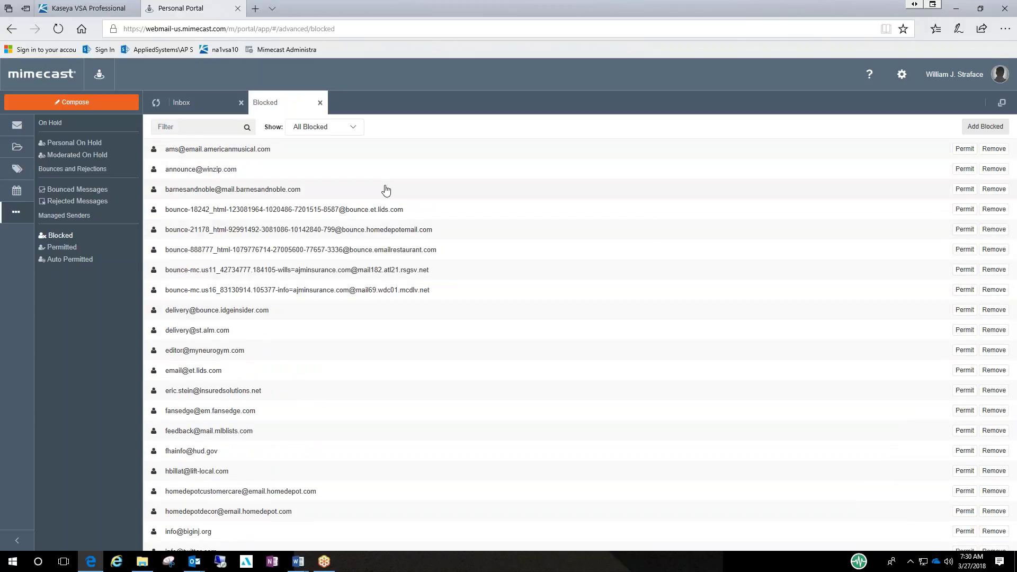
pyautogui.scroll(-1, 529, 193)
pyautogui.scroll(1, 776, 198)
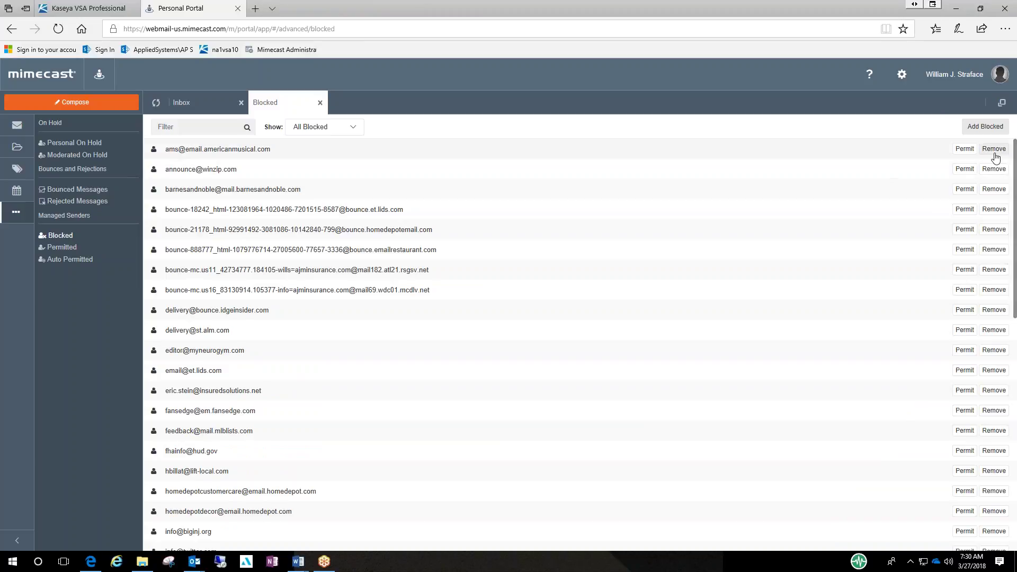
pyautogui.scroll(-2, 261, 310)
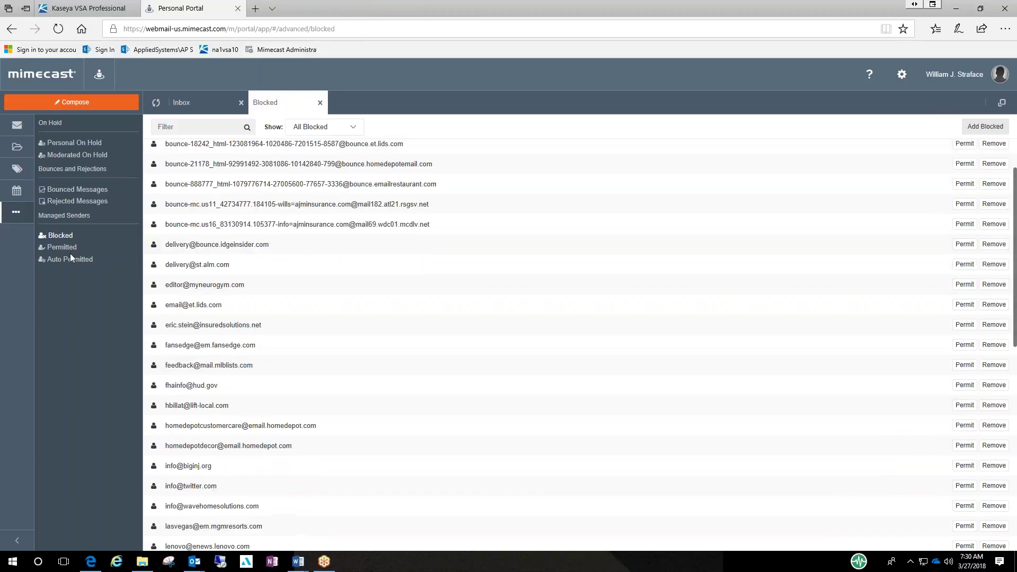
pyautogui.click(62, 261)
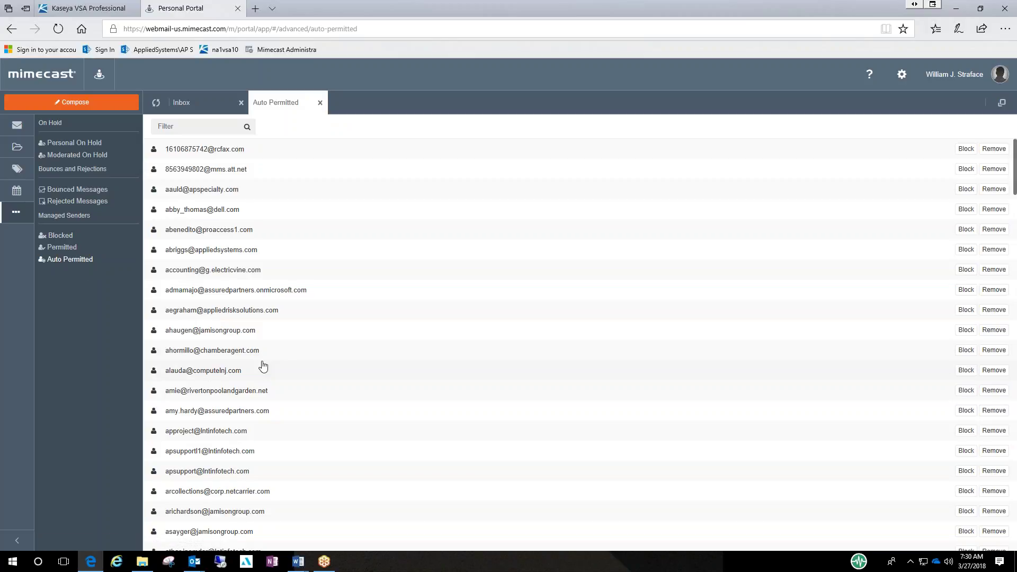